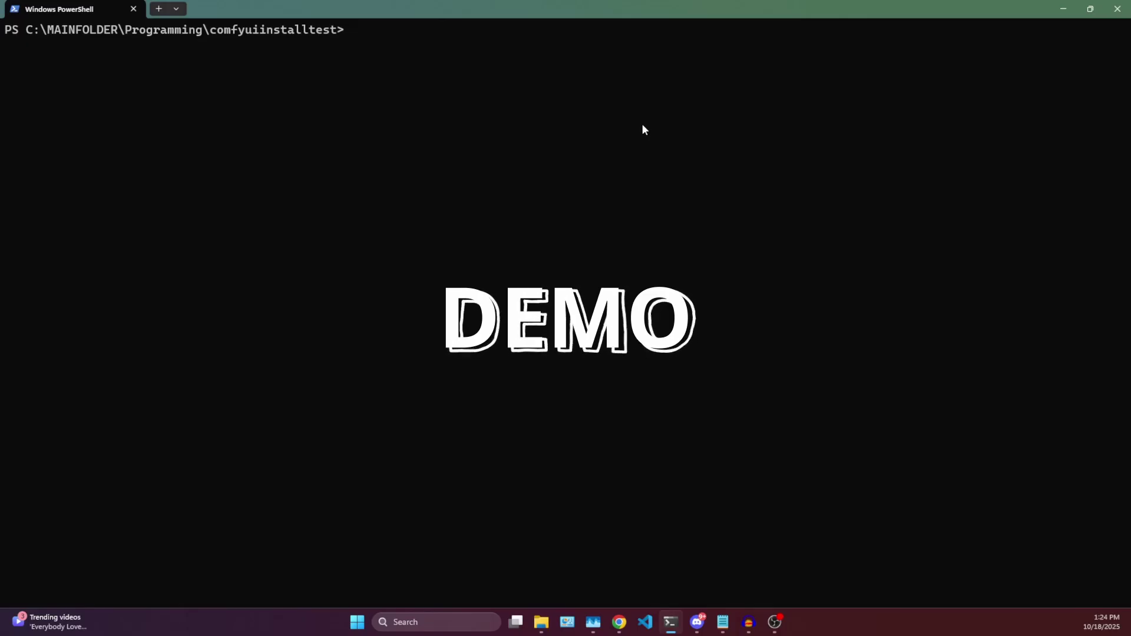
- List the install folder's files and run setup-comfyui-amd-selection.ps1
type("ls")
key("Return")
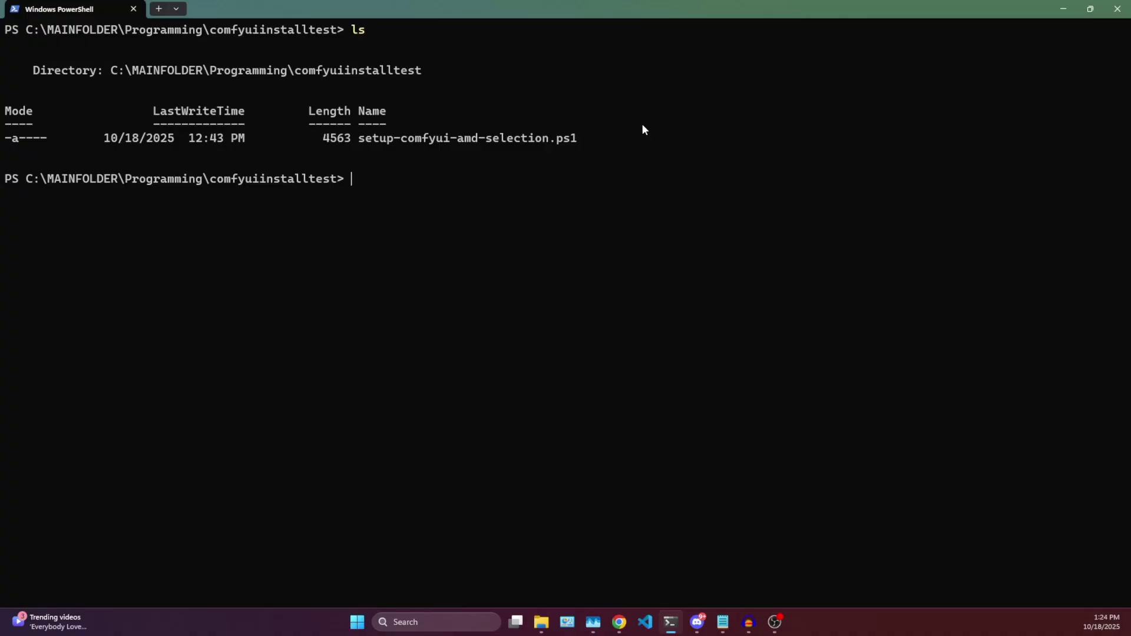
type("./")
key("Tab")
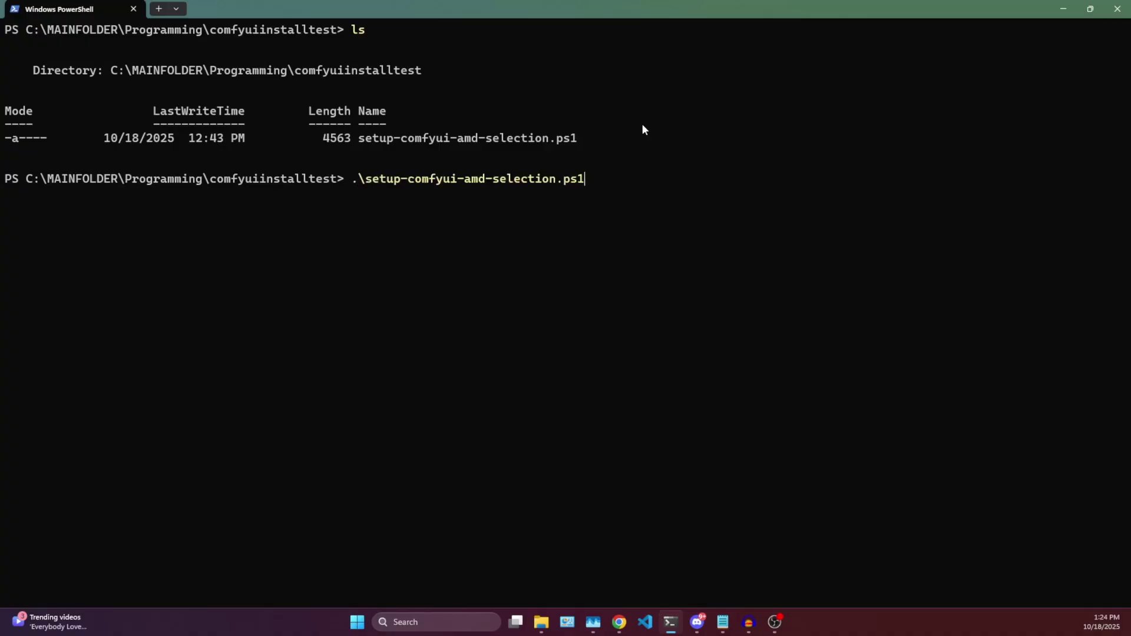
key("Return")
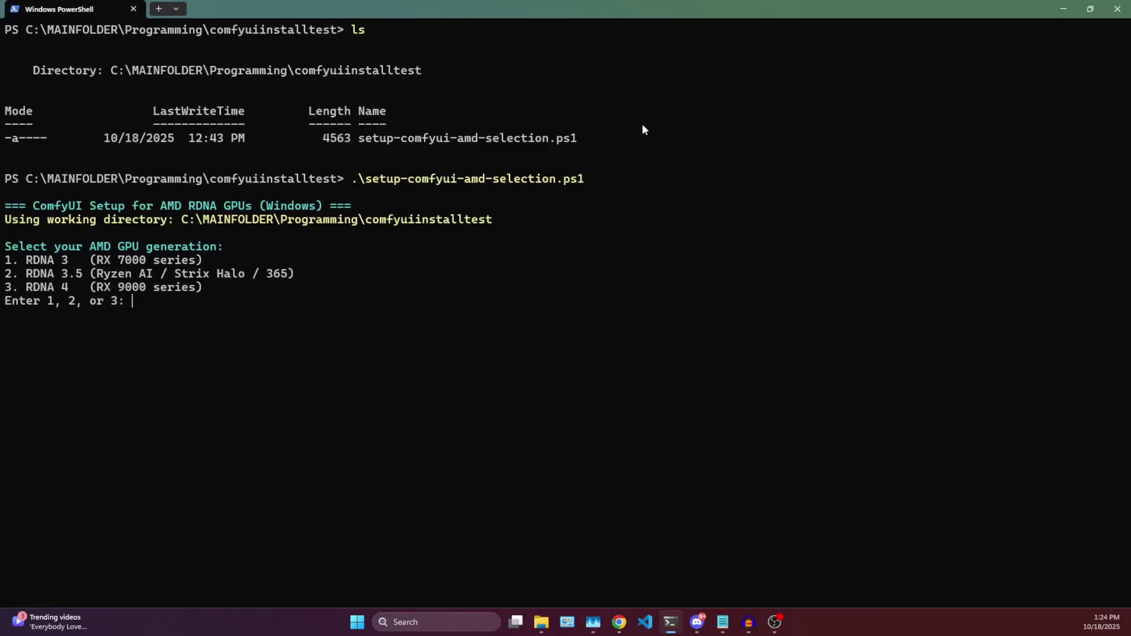
- Choose option 3, RDNA 4 (RX 9000 series), as the GPU generation
type("3")
key("Return")
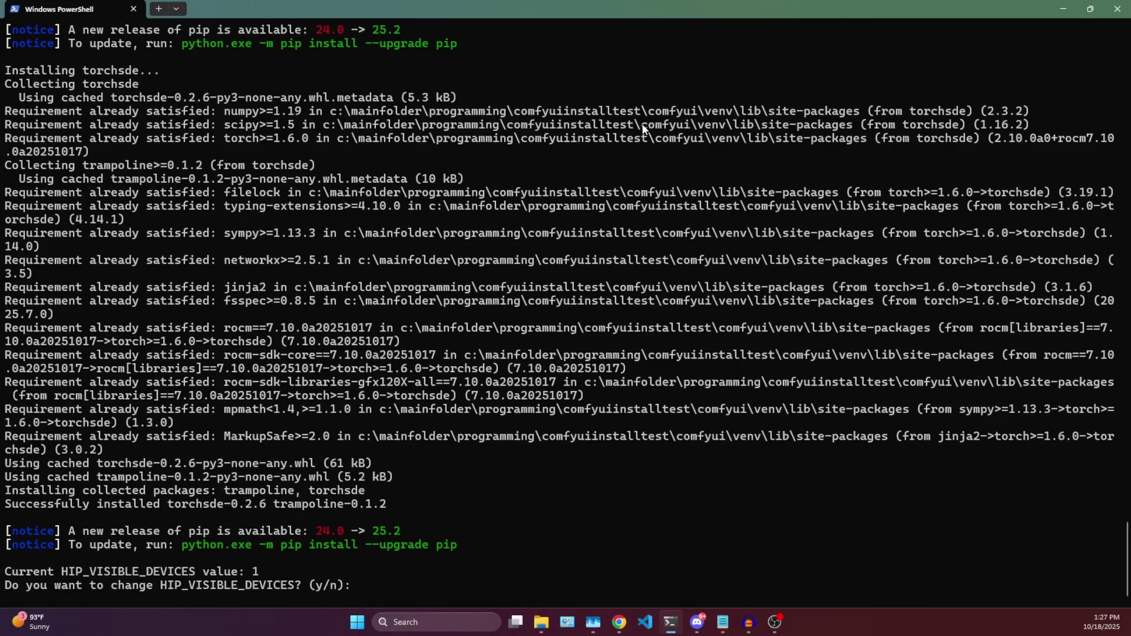
type("n")
key("Return")
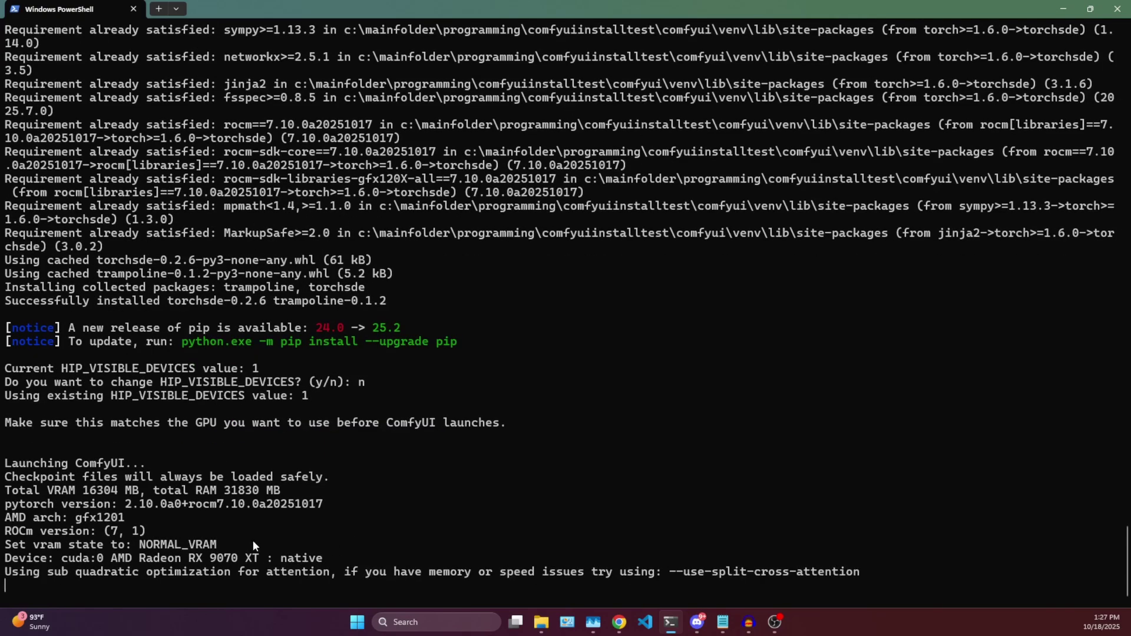
left_click_drag(311, 573, 163, 575)
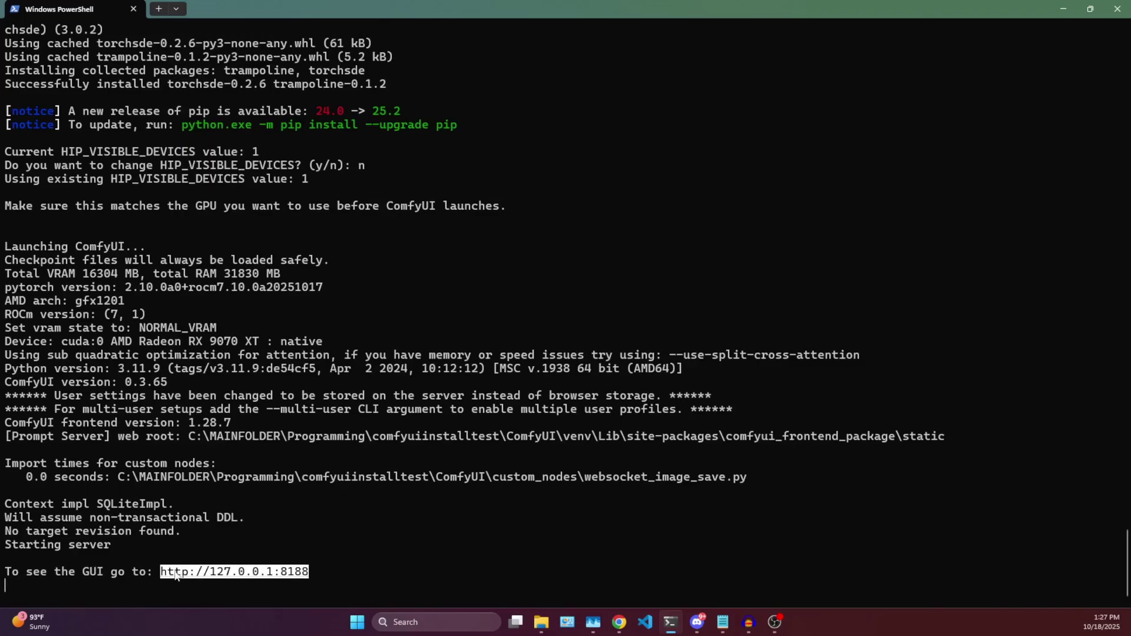
key("ctrl+c")
left_click(619, 622)
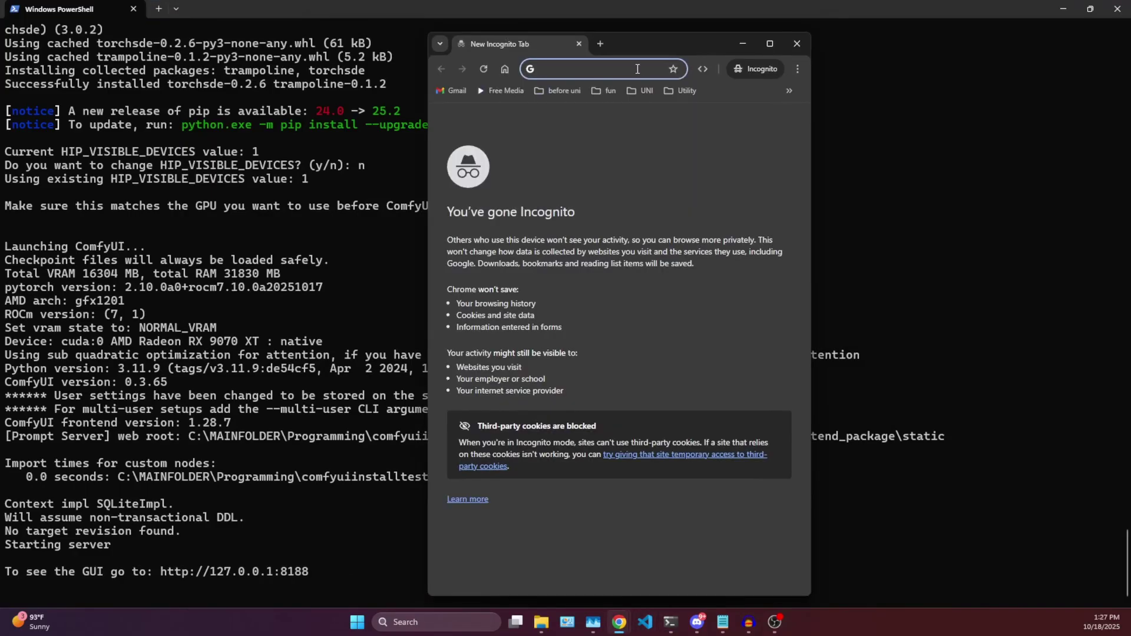
key("ctrl+v")
key("Return")
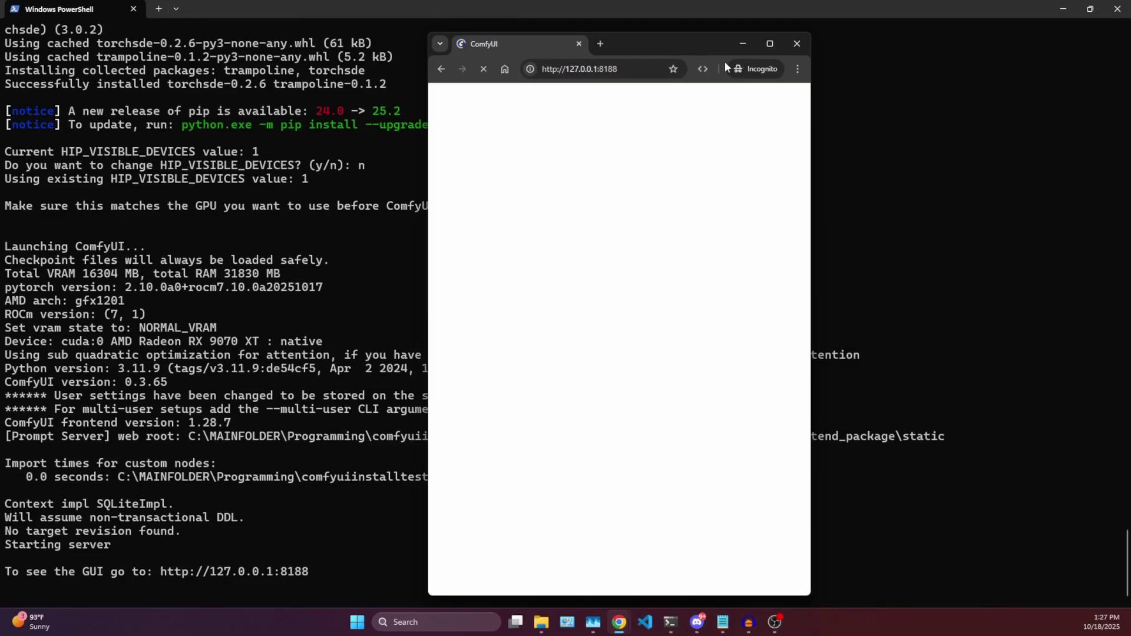
left_click_drag(701, 50, 605, 38)
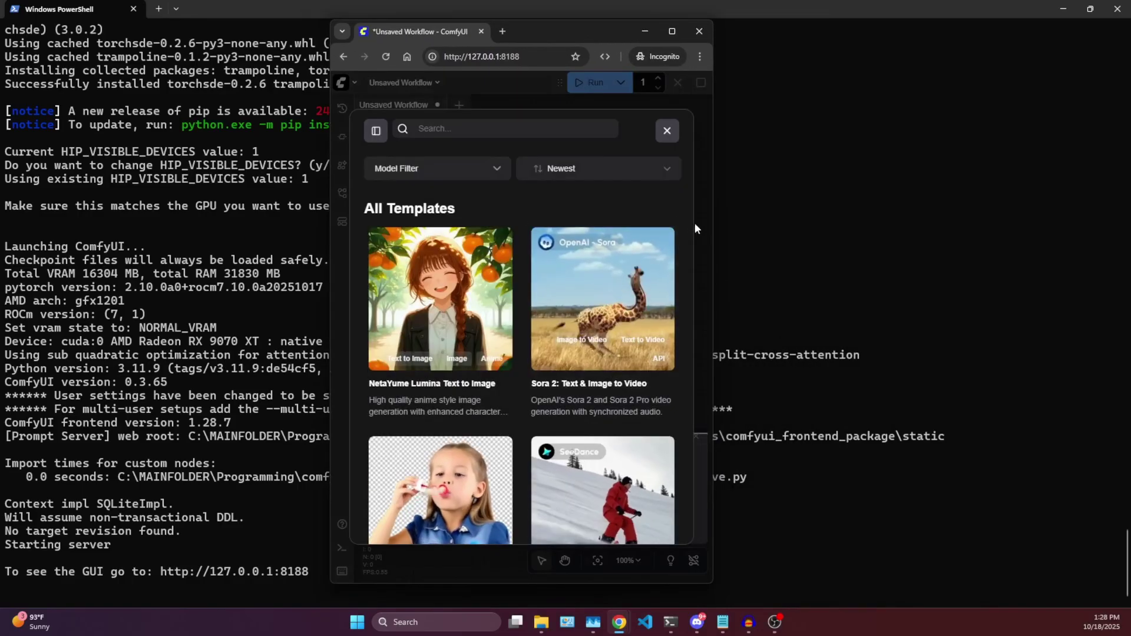
left_click(672, 33)
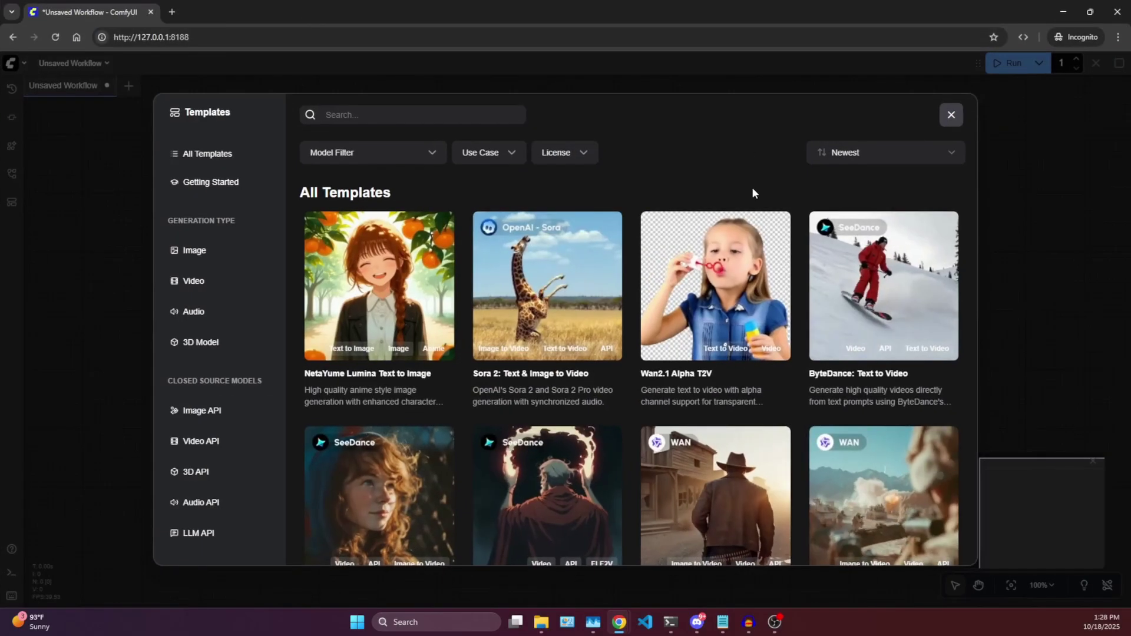
- Browse the templates and load the Flux Schnell workflow using flux1-schnell-fp8
scroll(652, 331, "down", 9)
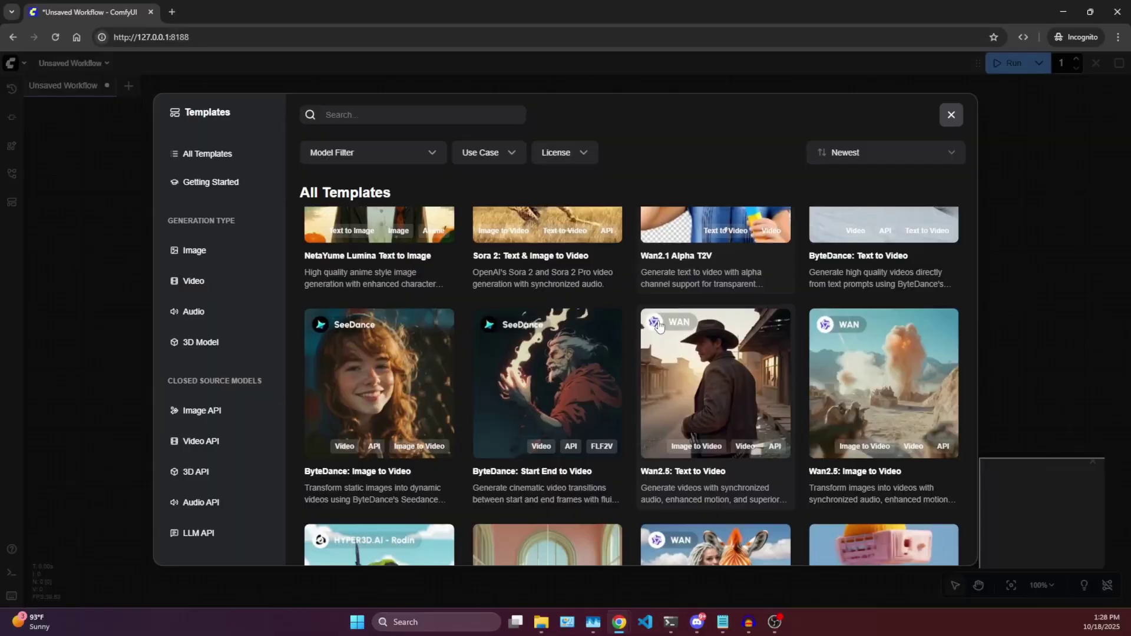
scroll(703, 423, "down", 8)
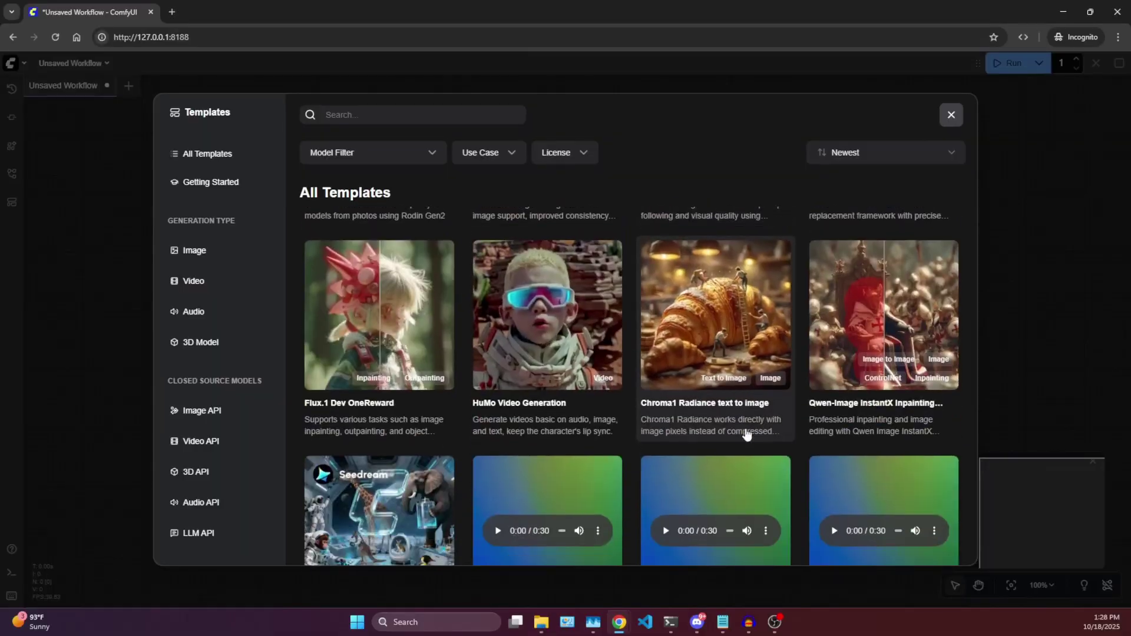
scroll(696, 469, "down", 6)
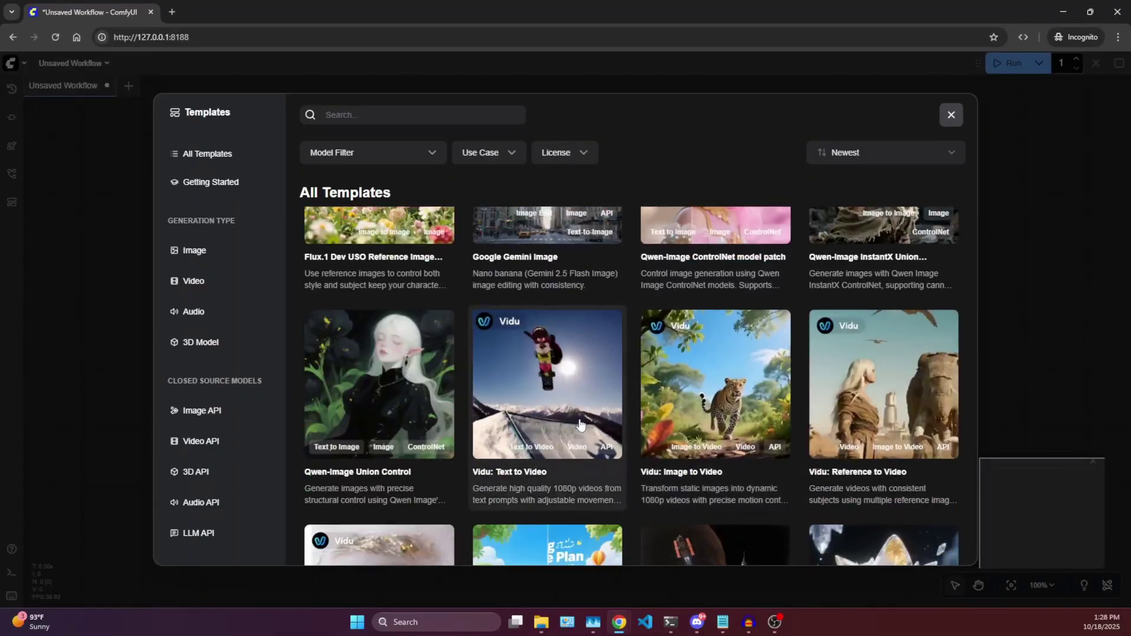
scroll(735, 366, "up", 12)
scroll(736, 353, "up", 2)
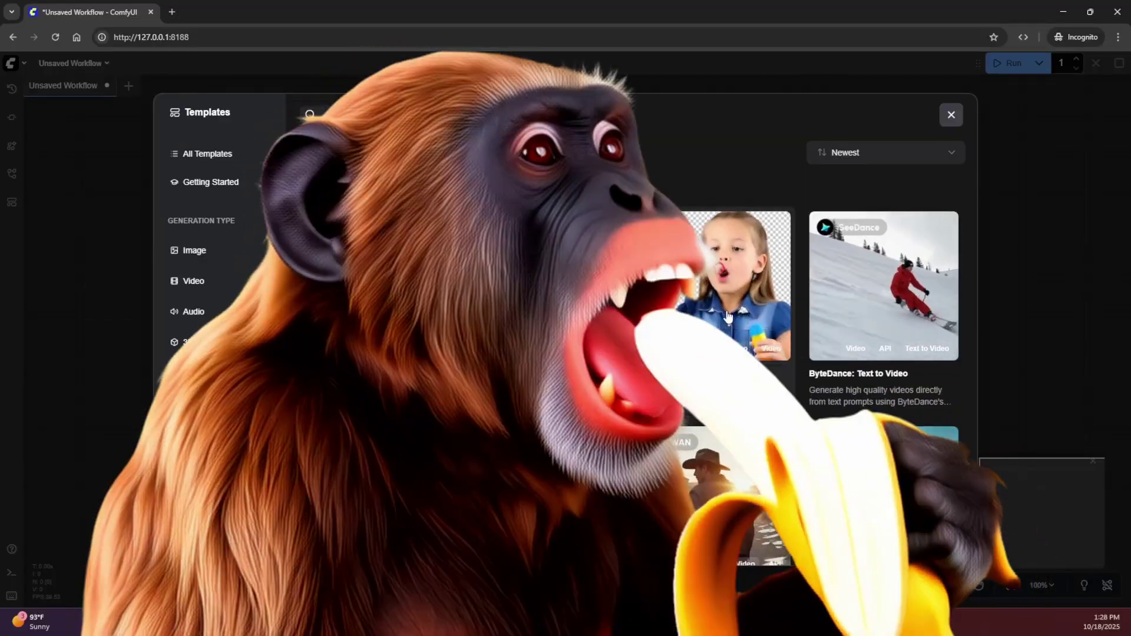
scroll(729, 320, "down", 2)
scroll(729, 316, "up", 2)
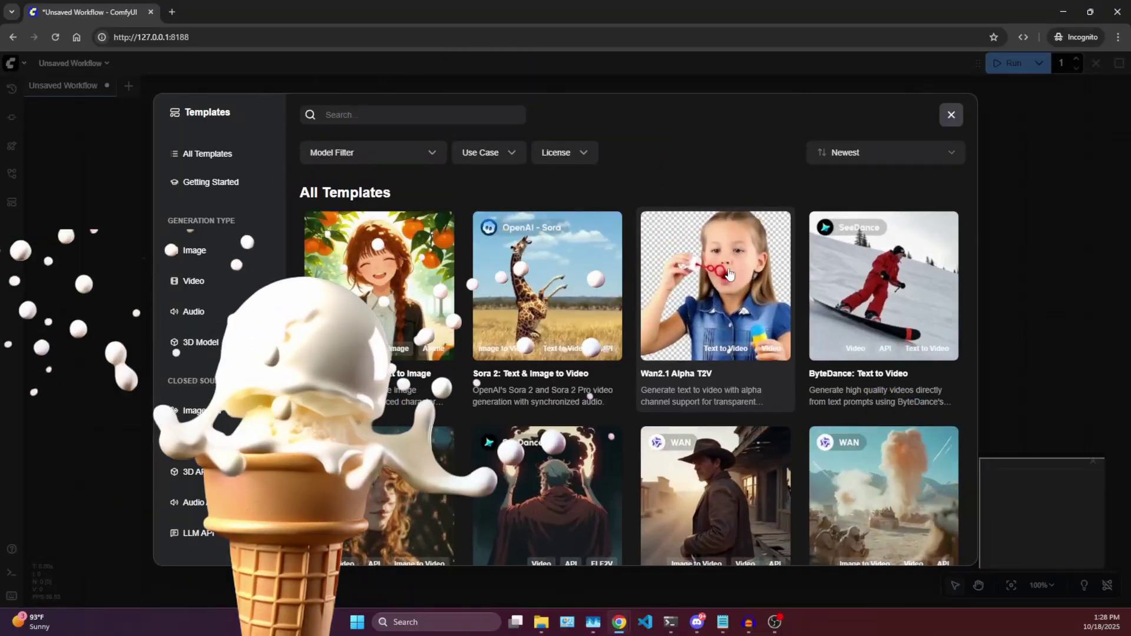
scroll(905, 305, "down", 2)
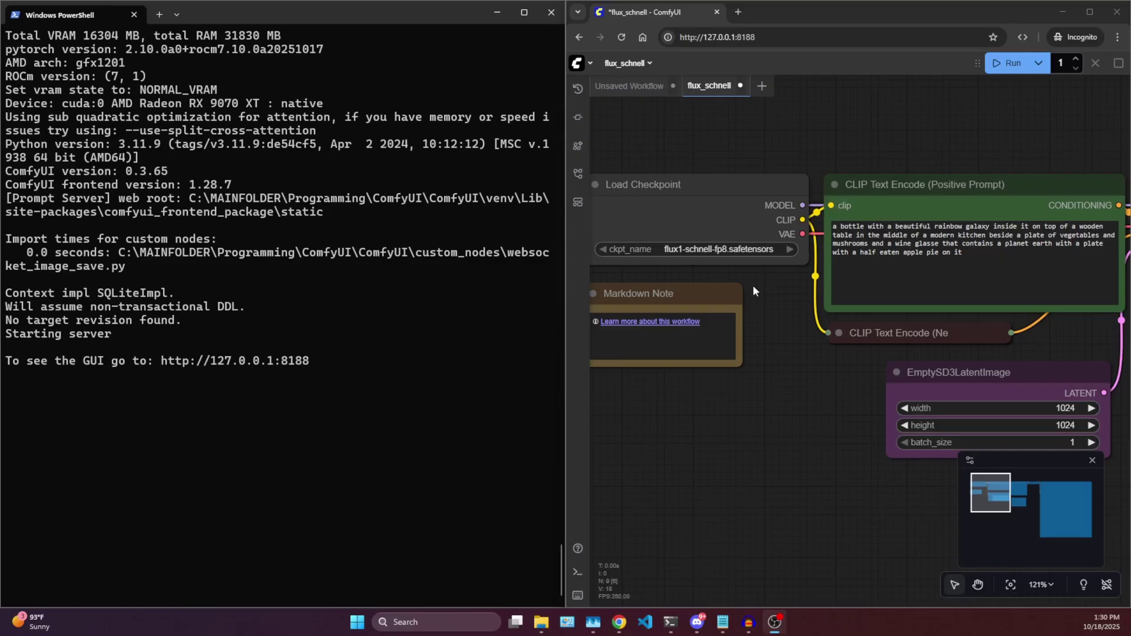
- Run the flux_schnell workflow and view the galaxy-filled bottle in Save Image
left_click(712, 244)
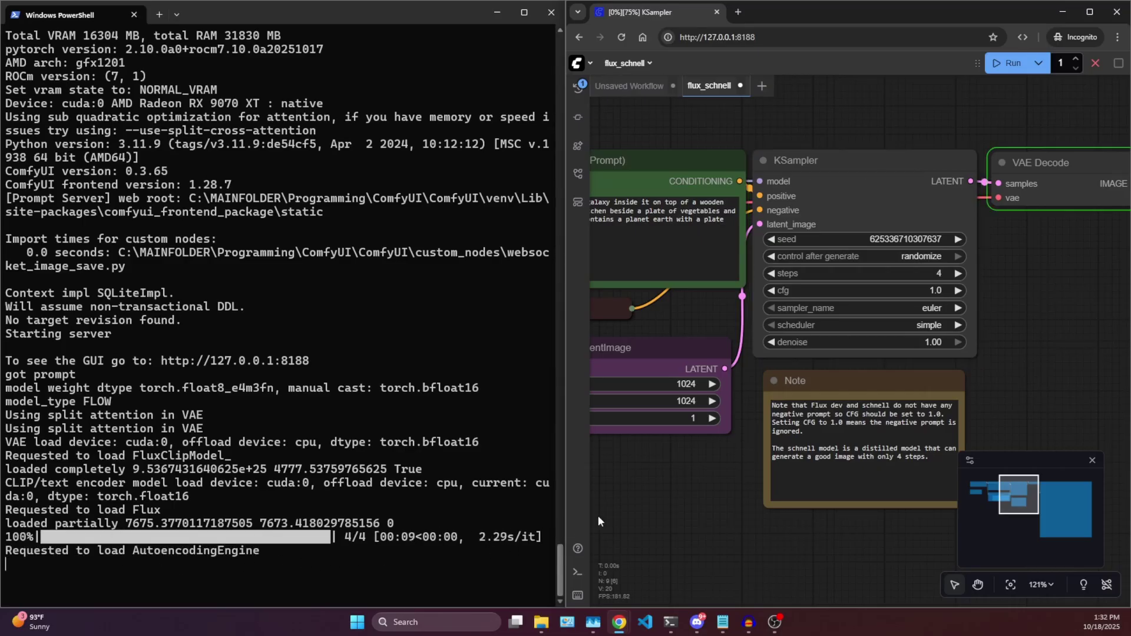
left_click_drag(698, 483, 542, 269)
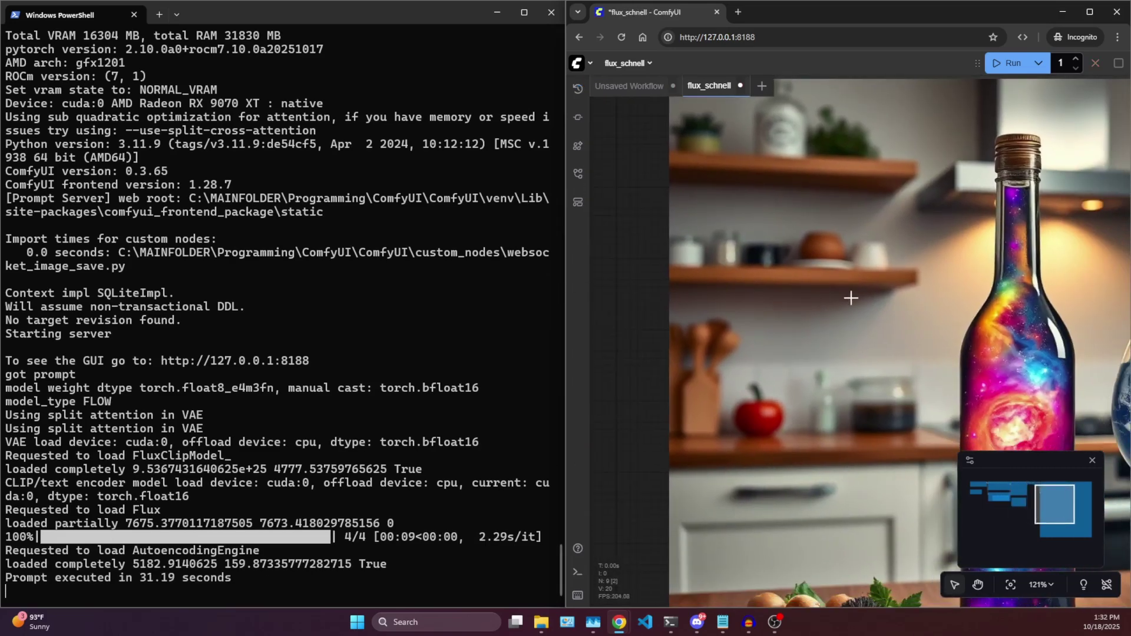
scroll(851, 298, "down", 3)
scroll(933, 325, "down", 1)
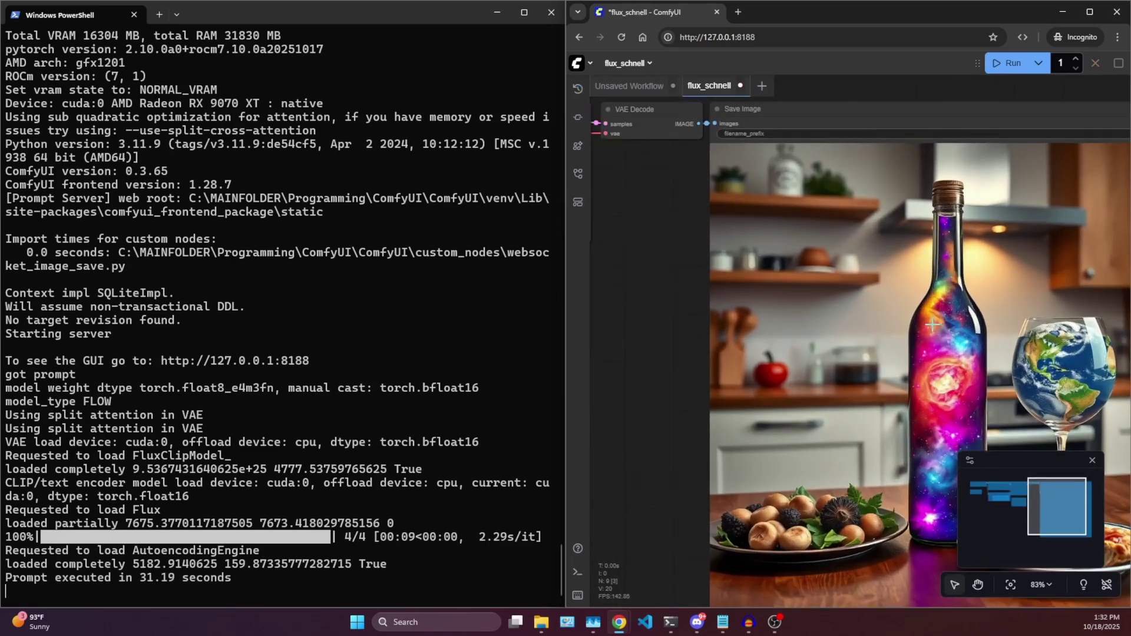
- Change the positive prompt to 'a cartoon cat eating a mouse' and rerun the workflow
left_click_drag(932, 325, 776, 261)
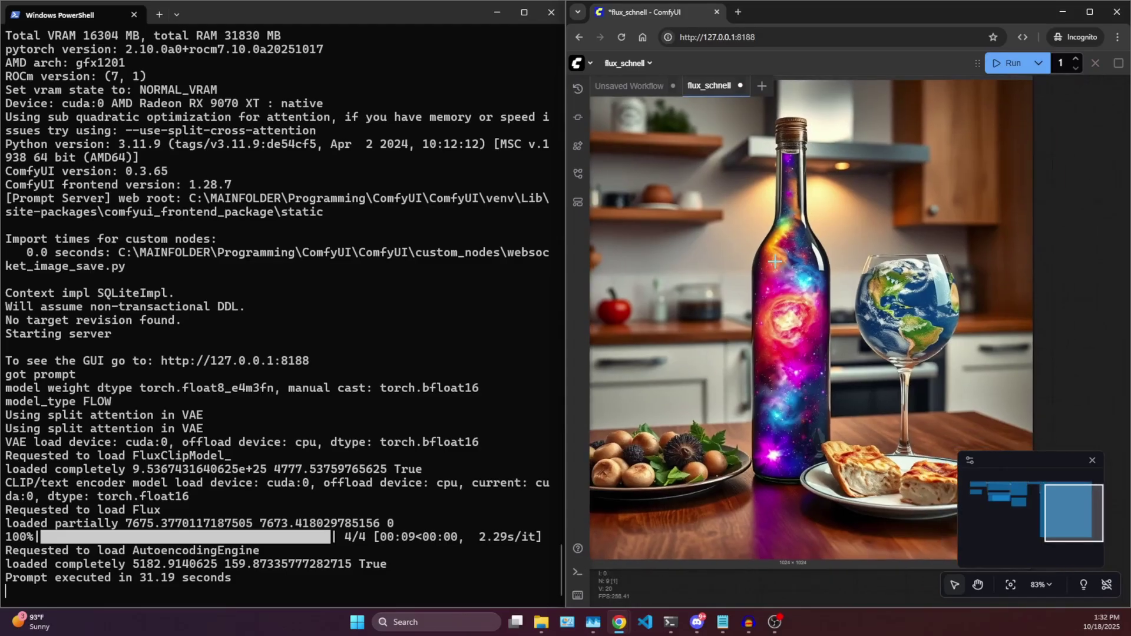
scroll(775, 261, "up", 3)
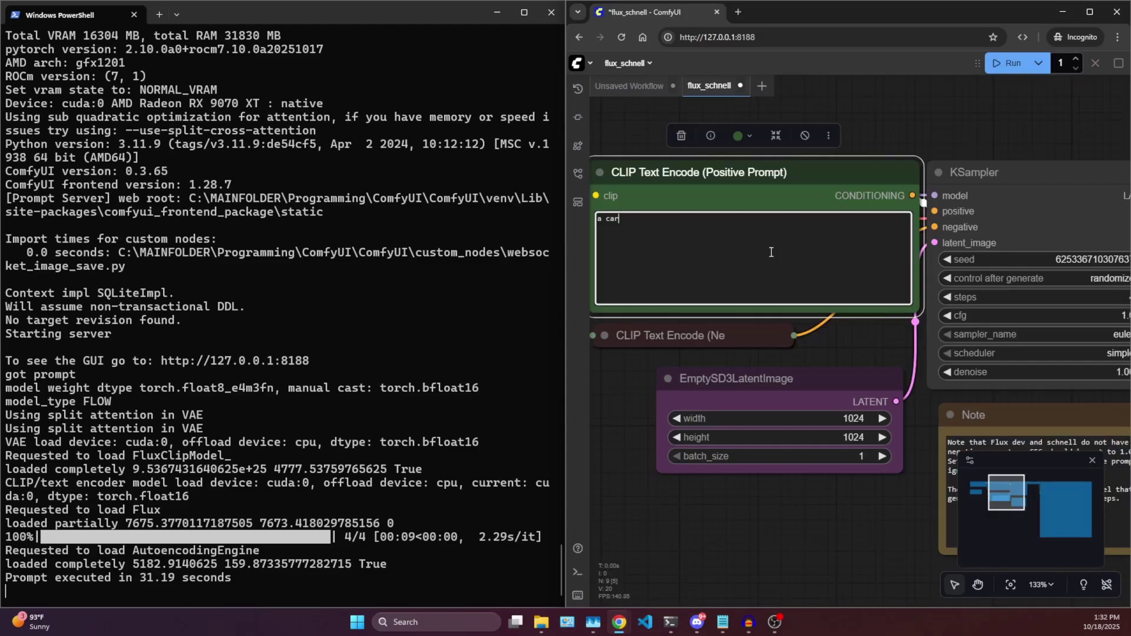
type("toon cat eating a mouse")
key("ctrl+Return")
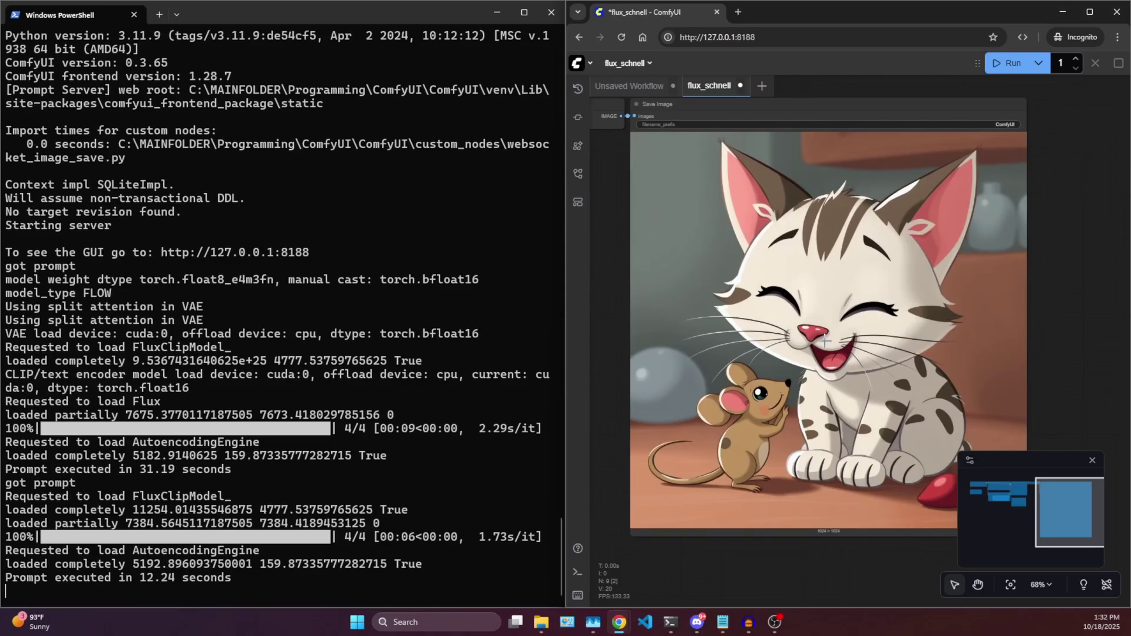
mouse_move(825, 341)
left_mouse_down()
mouse_move(832, 302)
mouse_move(825, 355)
left_mouse_up()
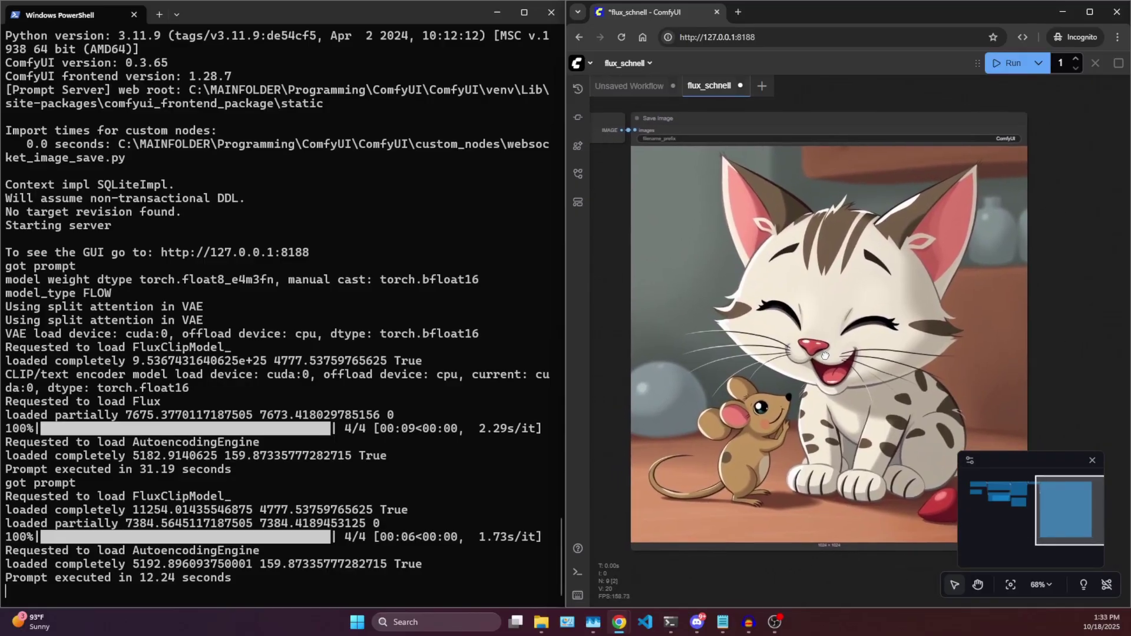